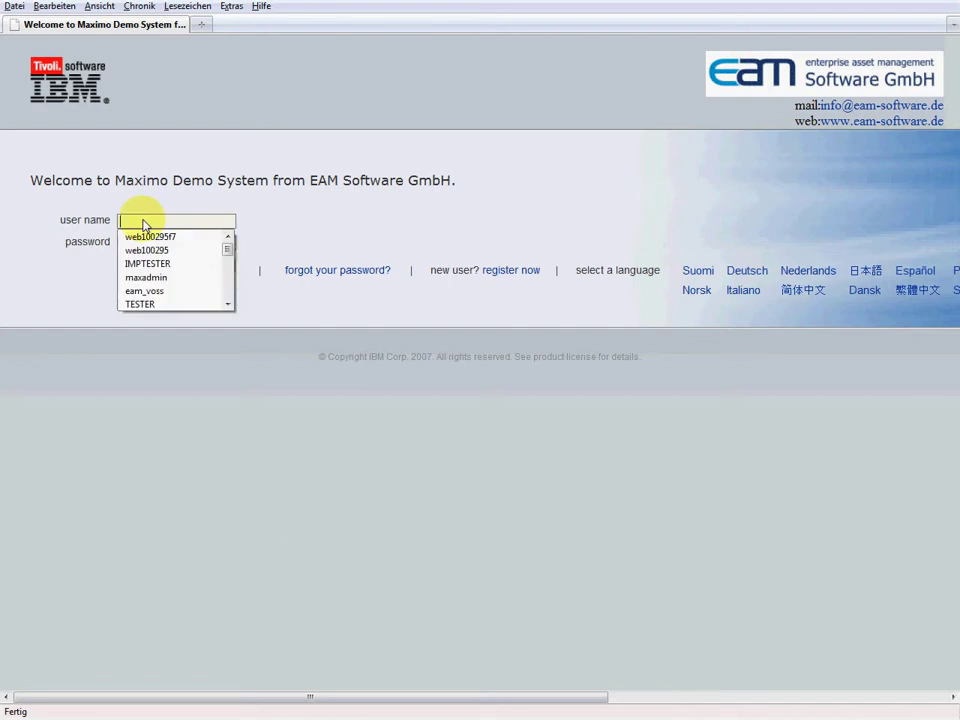
- Sign in to Maximo with the administrator user name and its password
{"action": "left_click", "coordinate": [154, 278]}
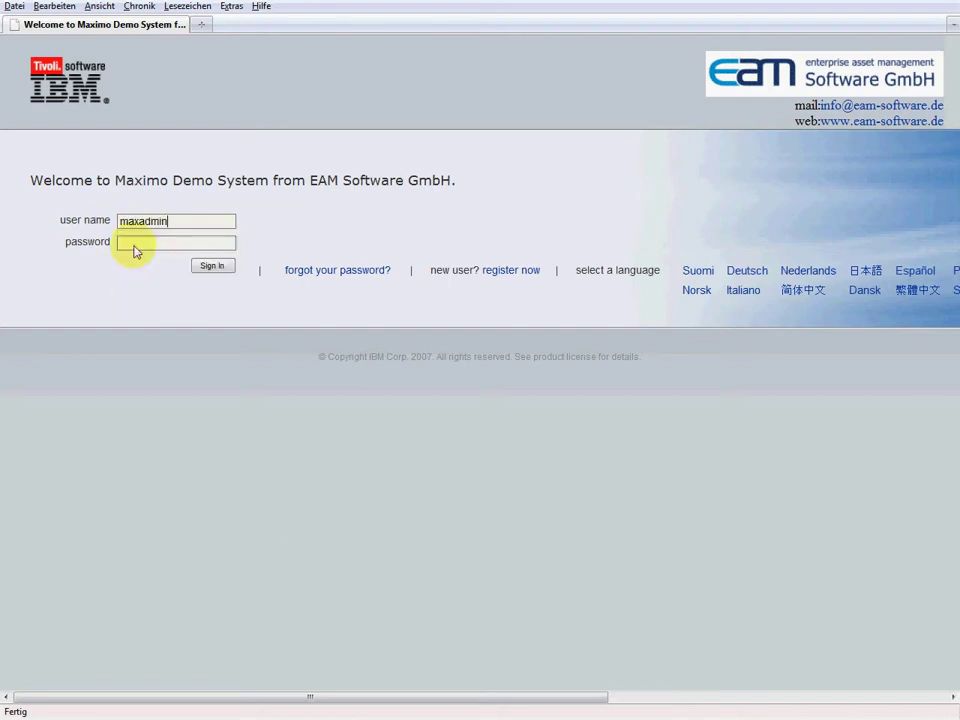
{"action": "left_click", "coordinate": [135, 250]}
{"action": "type", "text": "maxadmin"}
{"action": "key", "text": "Return"}
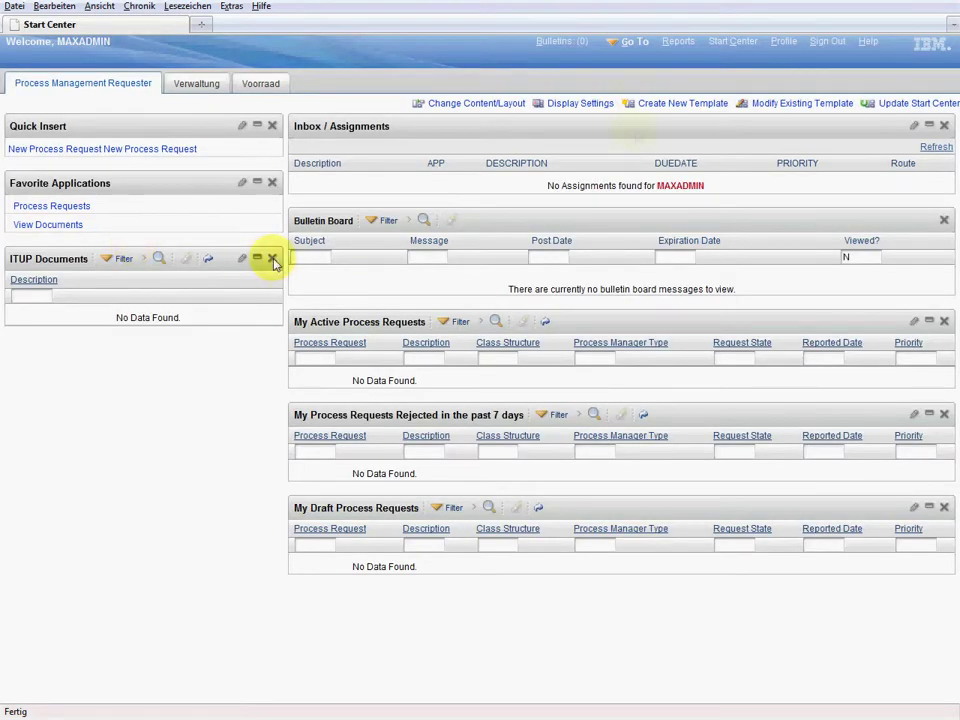
- Open the Assets application from the Go To menu
{"action": "left_click", "coordinate": [630, 43]}
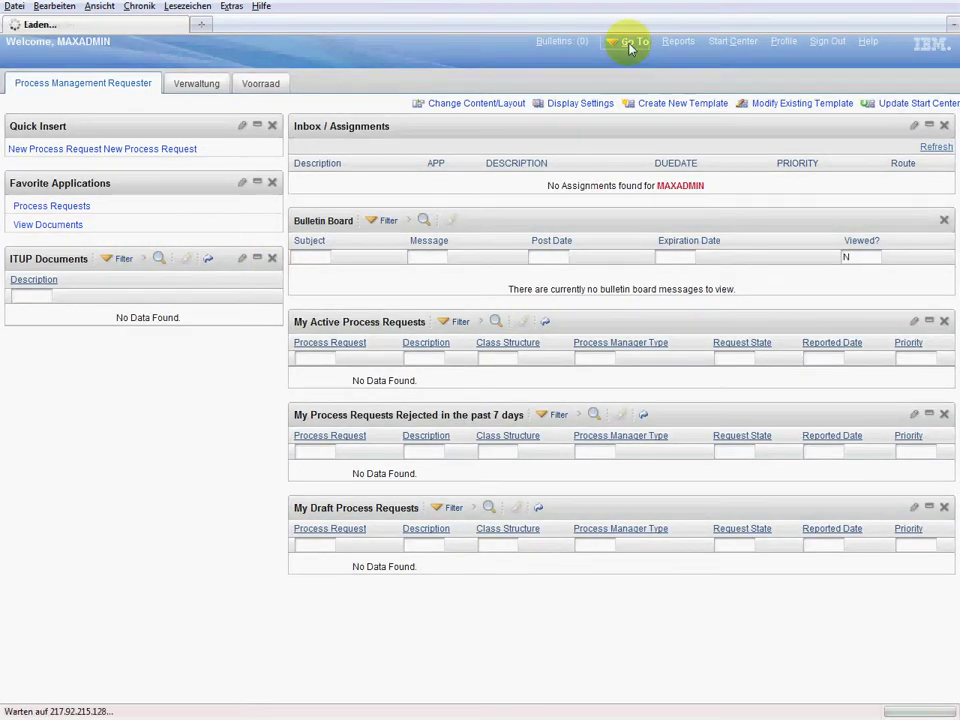
{"action": "mouse_move", "coordinate": [641, 79]}
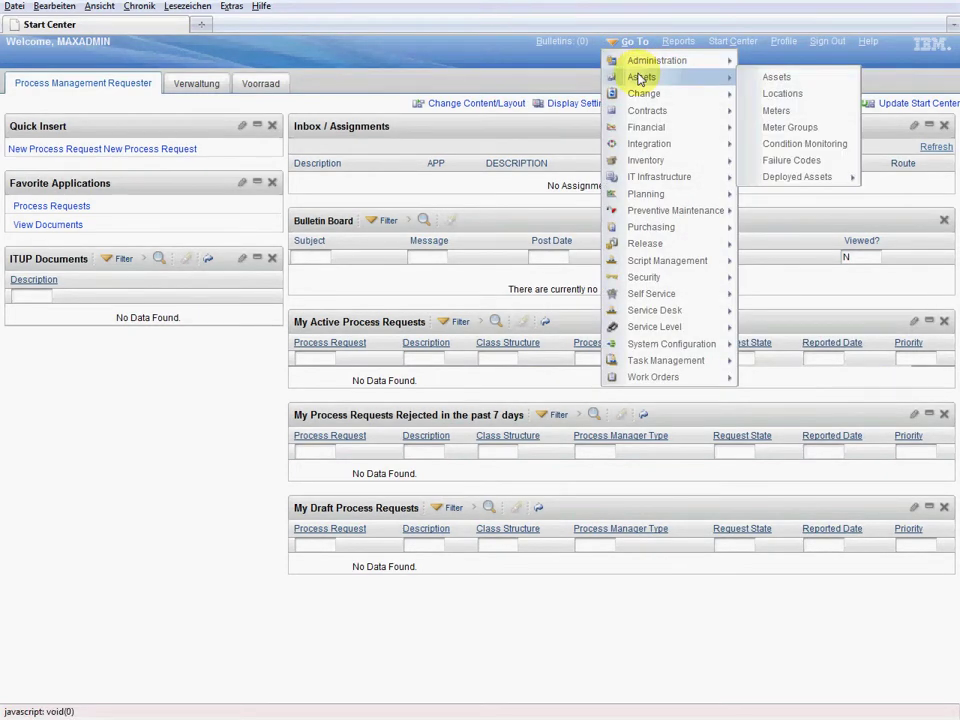
{"action": "left_click", "coordinate": [778, 78]}
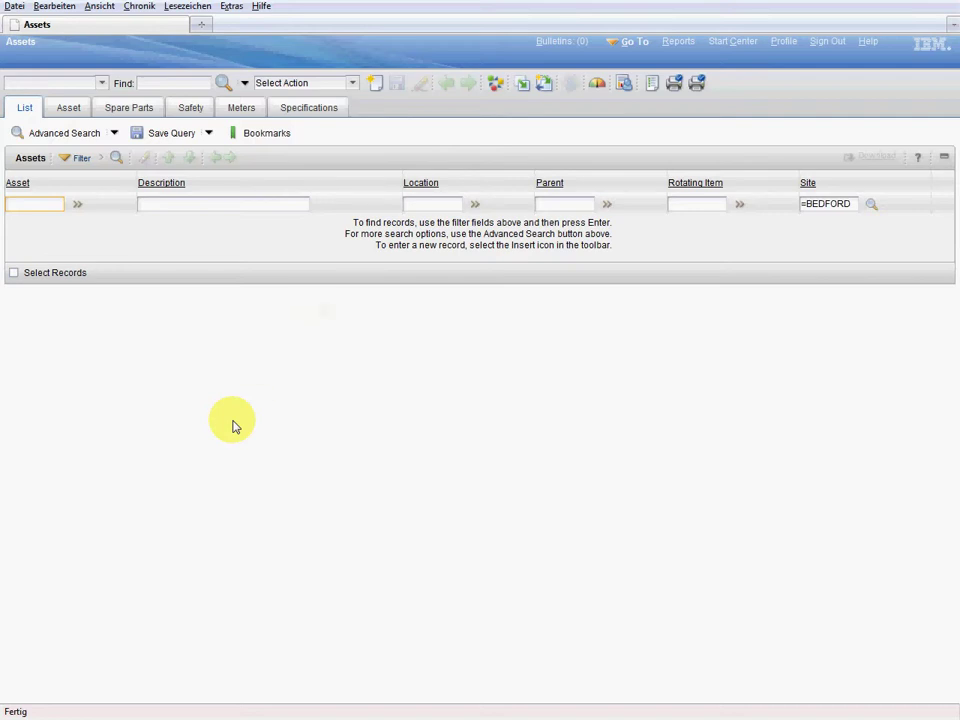
{"action": "left_click", "coordinate": [352, 84]}
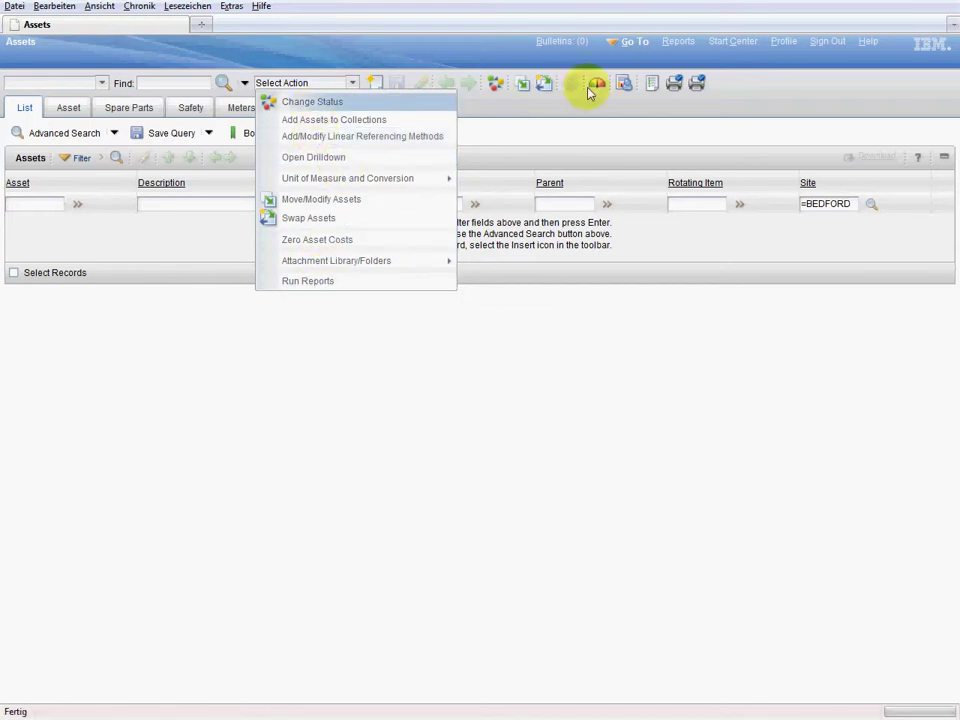
{"action": "left_click", "coordinate": [634, 41]}
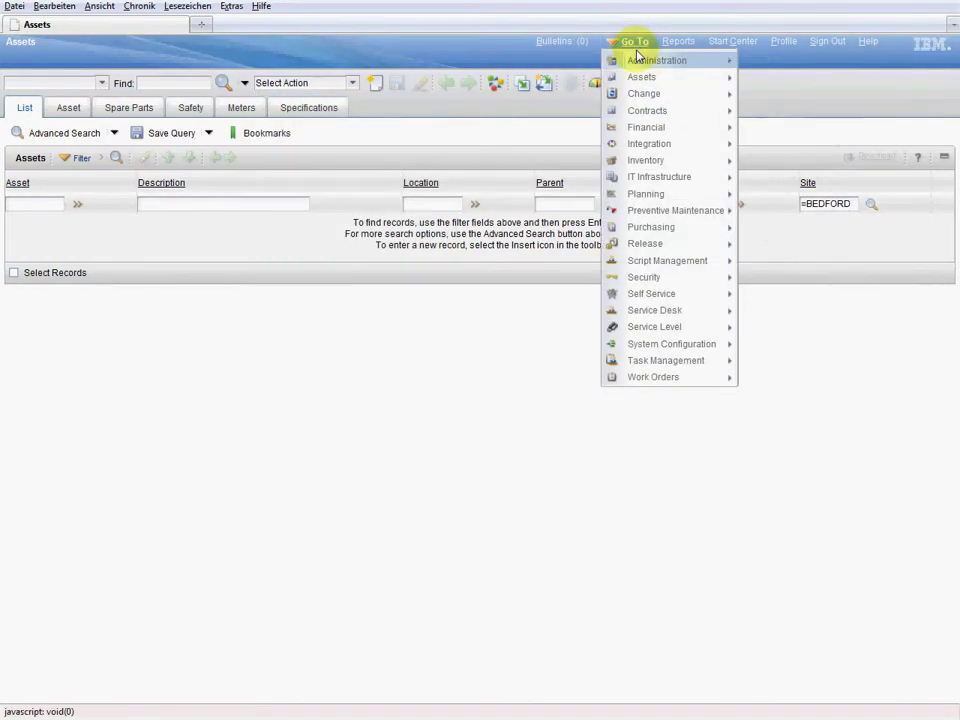
- Open Security Groups and filter the group list by 'maxadmin' to show only MAXADMIN
{"action": "mouse_move", "coordinate": [650, 284]}
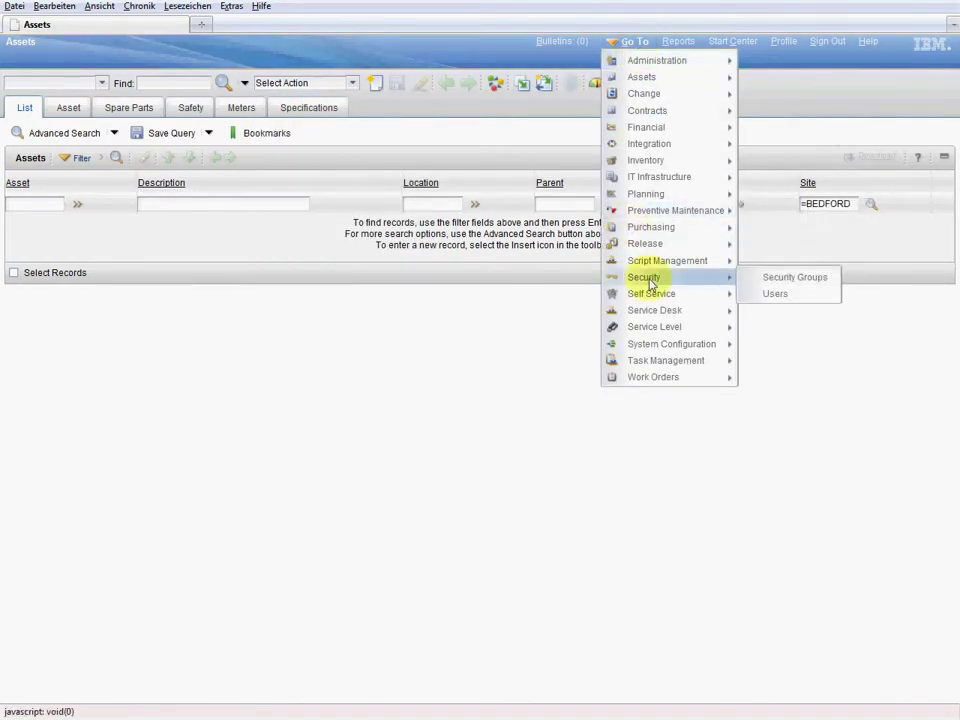
{"action": "left_click", "coordinate": [781, 280]}
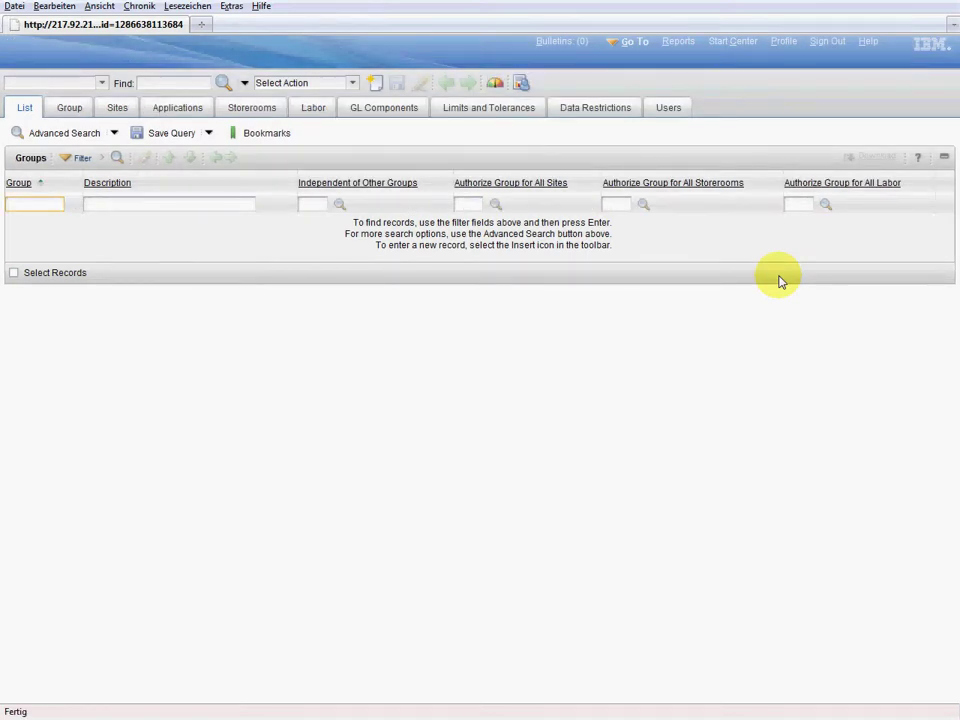
{"action": "type", "text": "ma"}
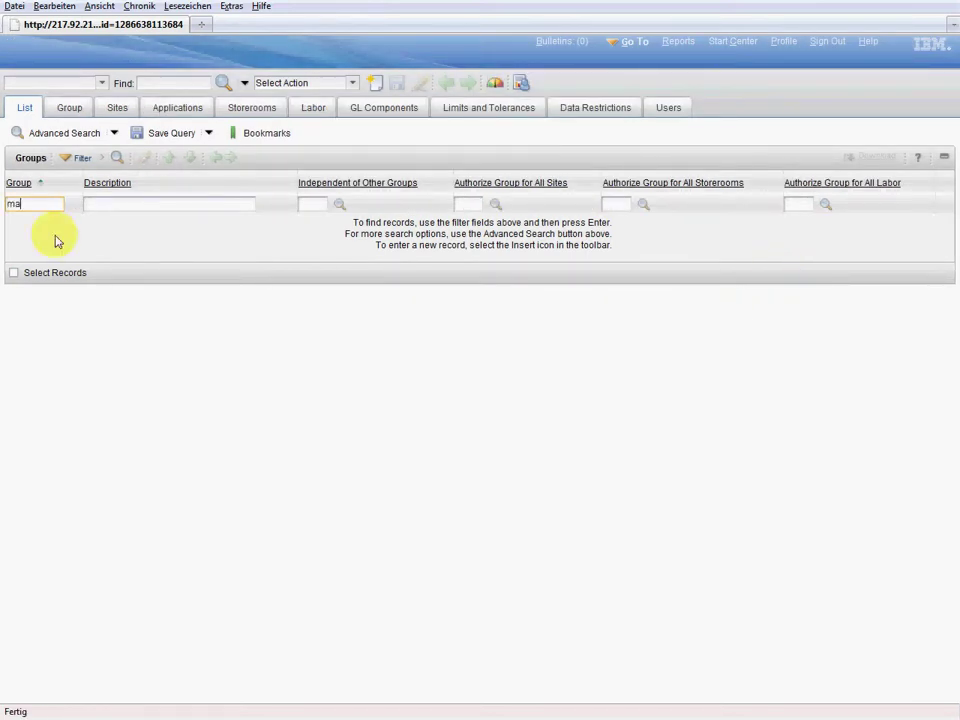
{"action": "type", "text": "xadmin"}
{"action": "key", "text": "Return"}
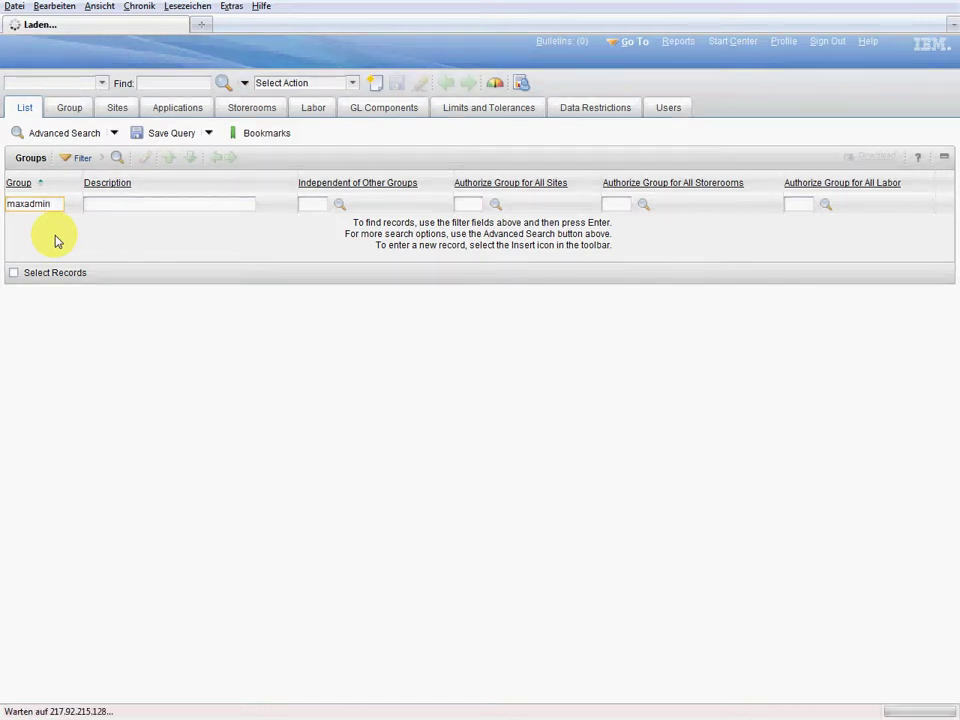
- Open the MAXADMIN group's Applications and filter the list to 'asset'
{"action": "left_click", "coordinate": [30, 228]}
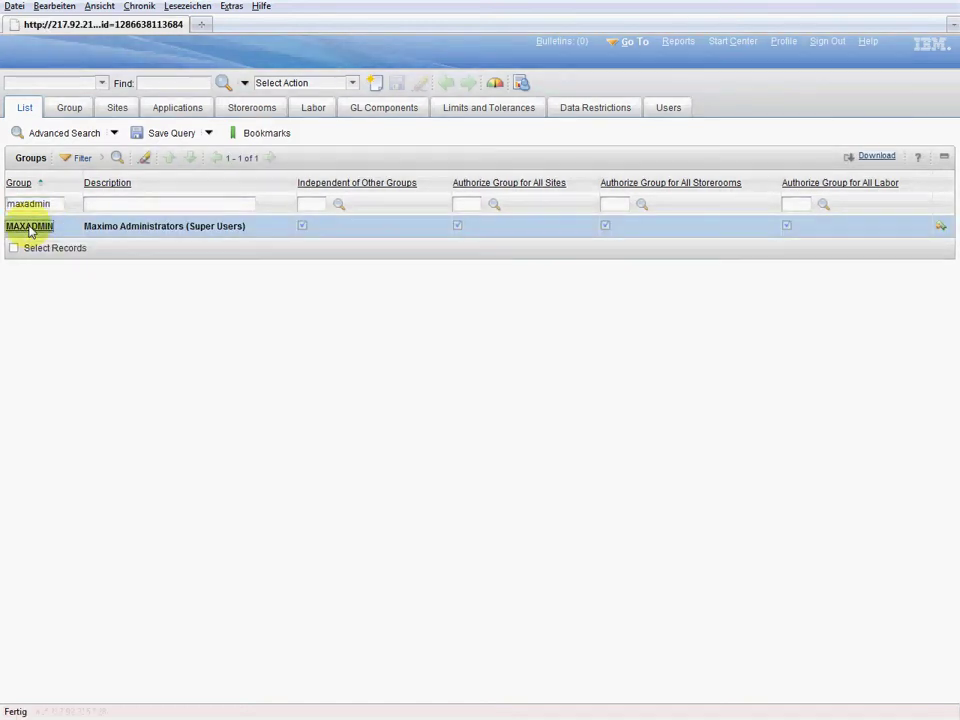
{"action": "left_click", "coordinate": [175, 110]}
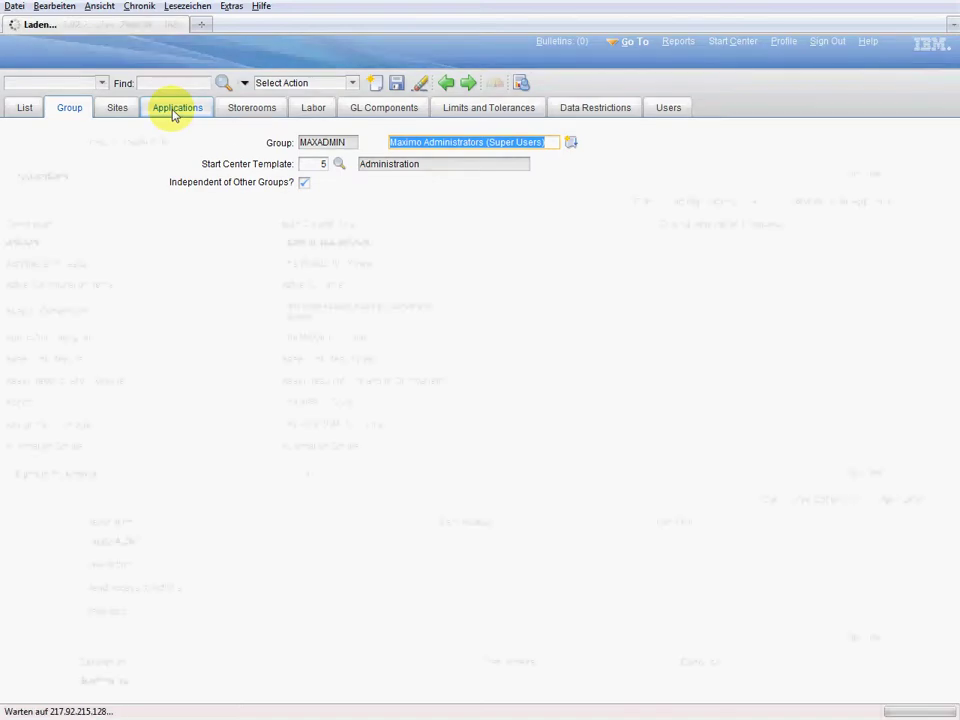
{"action": "left_click", "coordinate": [103, 178]}
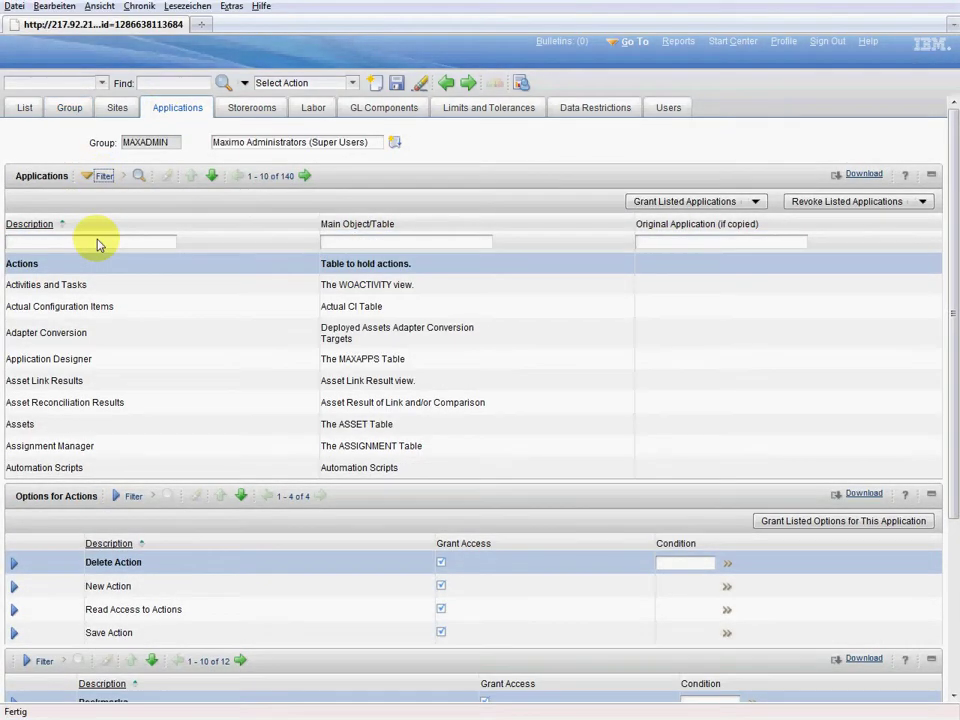
{"action": "type", "text": "asset"}
{"action": "key", "text": "Return"}
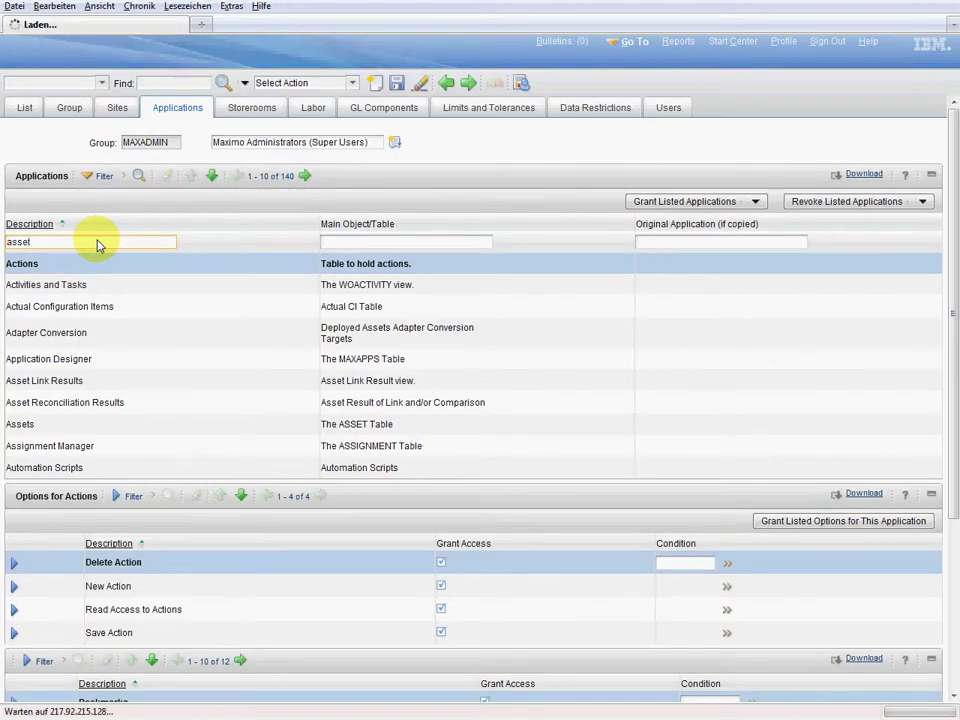
- Show the Assets options and filter them by description 'eam'
{"action": "left_click", "coordinate": [18, 309]}
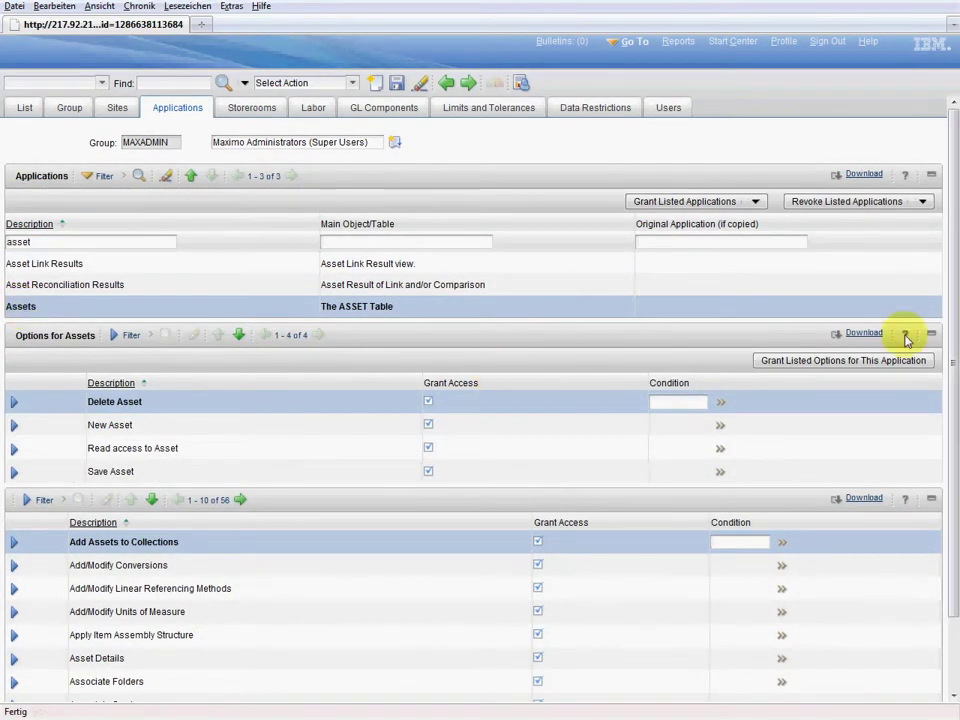
{"action": "left_click", "coordinate": [931, 335]}
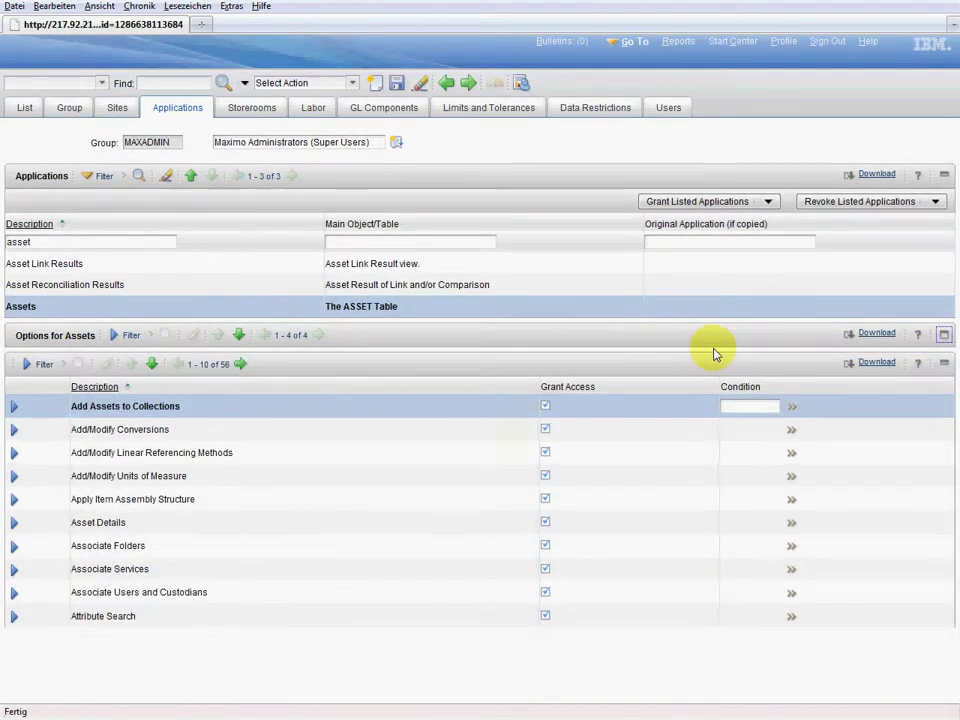
{"action": "left_click", "coordinate": [42, 366]}
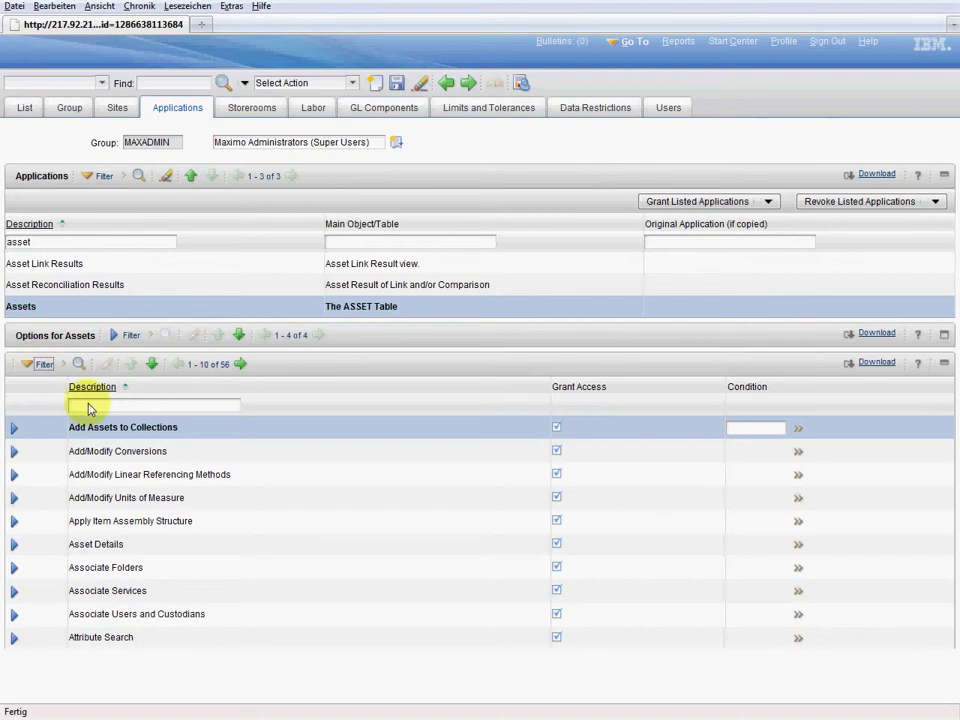
{"action": "left_click", "coordinate": [88, 406]}
{"action": "type", "text": "ea"}
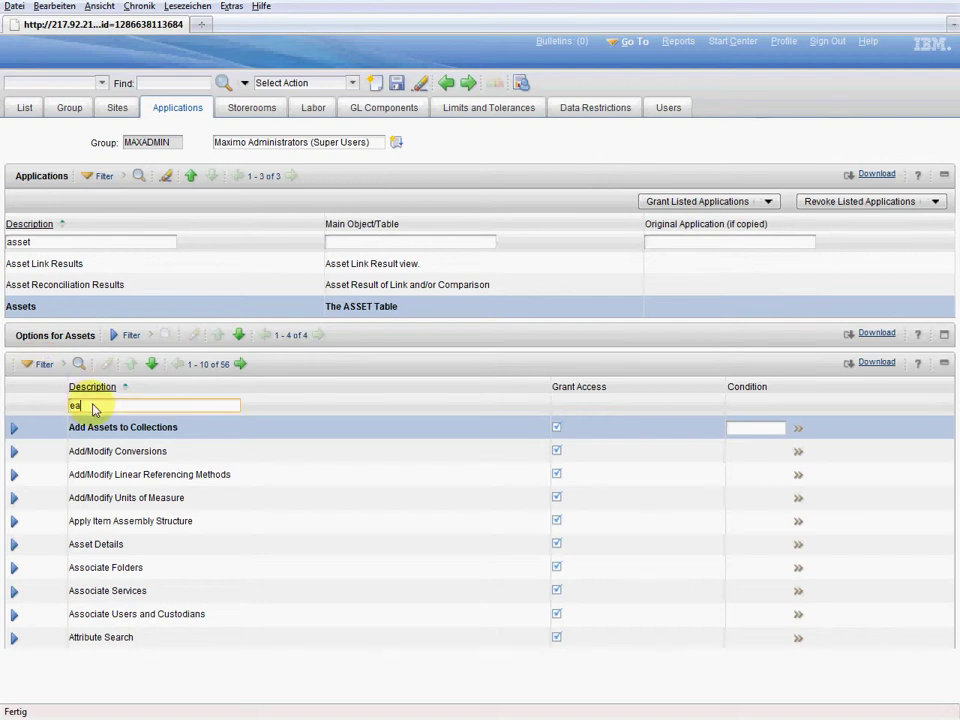
{"action": "type", "text": "m"}
{"action": "key", "text": "Return"}
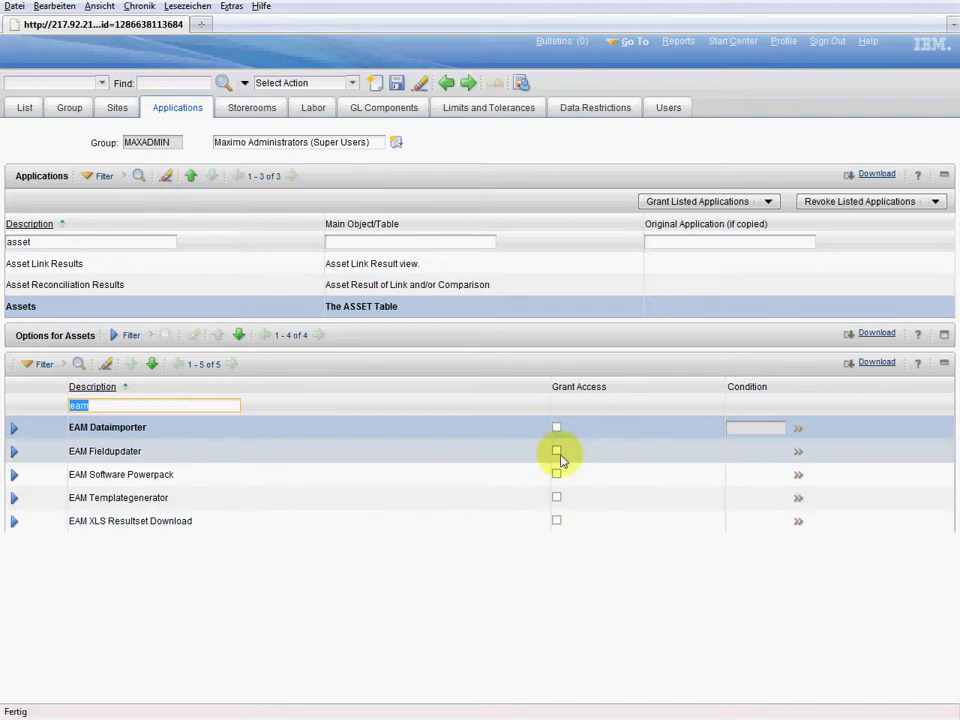
- Grant EAM Dataimporter, Fieldupdater, Software Powerpack, Templategenerator and XLS Resultset Download
{"action": "left_click", "coordinate": [557, 428]}
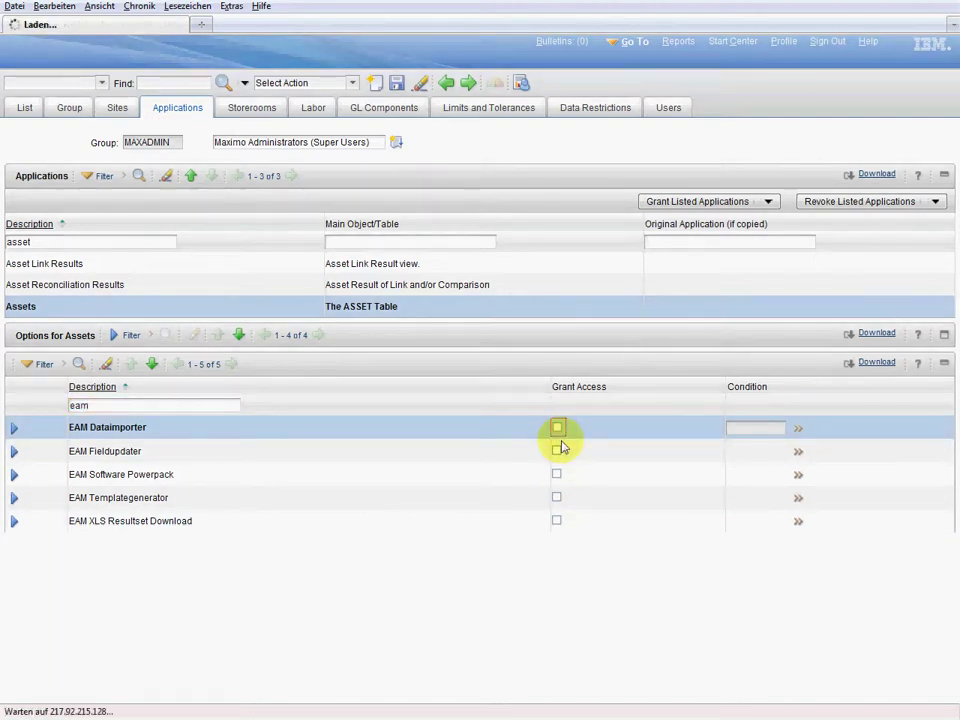
{"action": "left_click", "coordinate": [557, 451]}
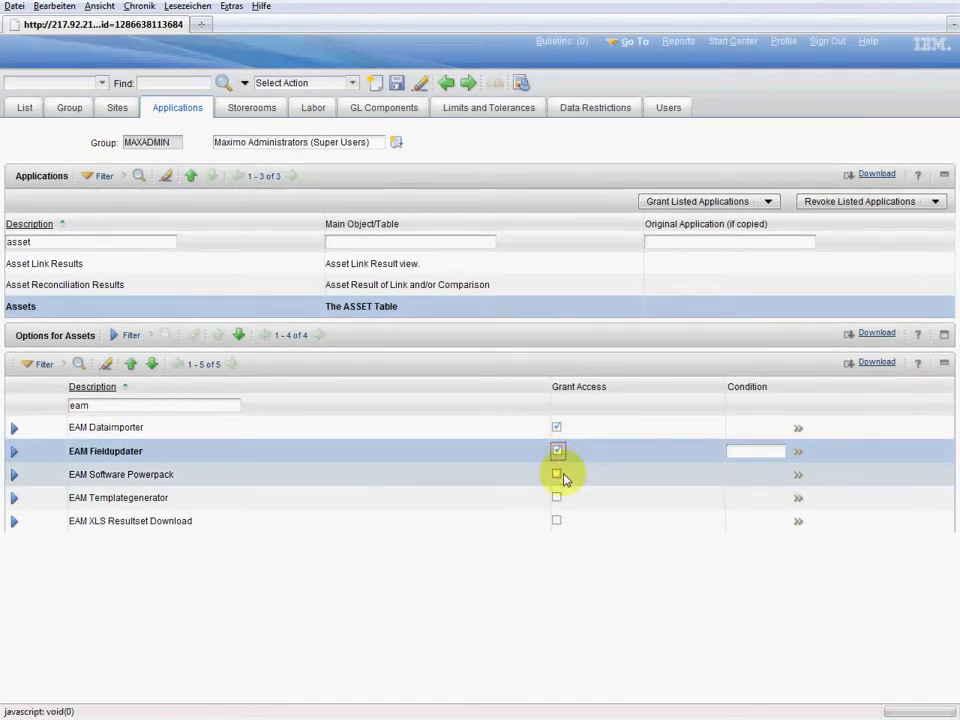
{"action": "left_click", "coordinate": [558, 474]}
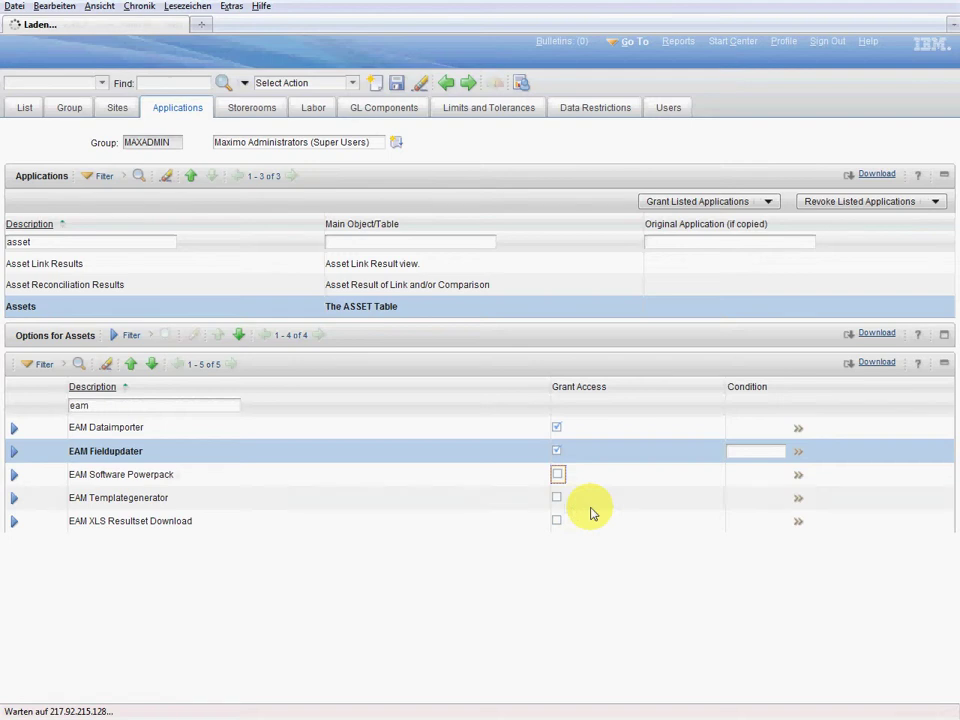
{"action": "left_click", "coordinate": [557, 497]}
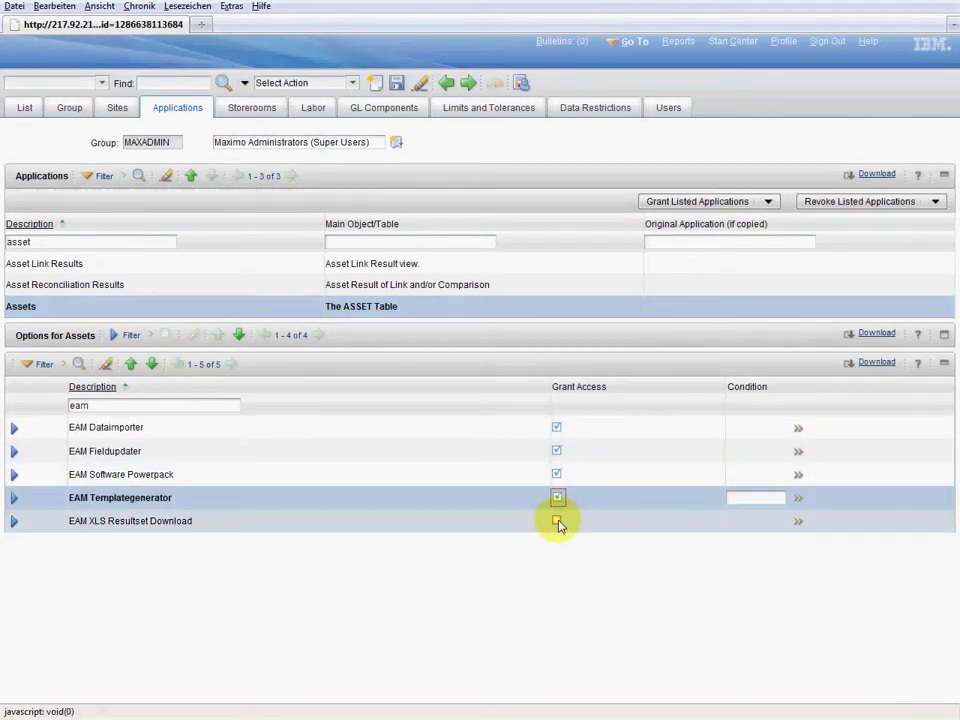
{"action": "left_click", "coordinate": [558, 521]}
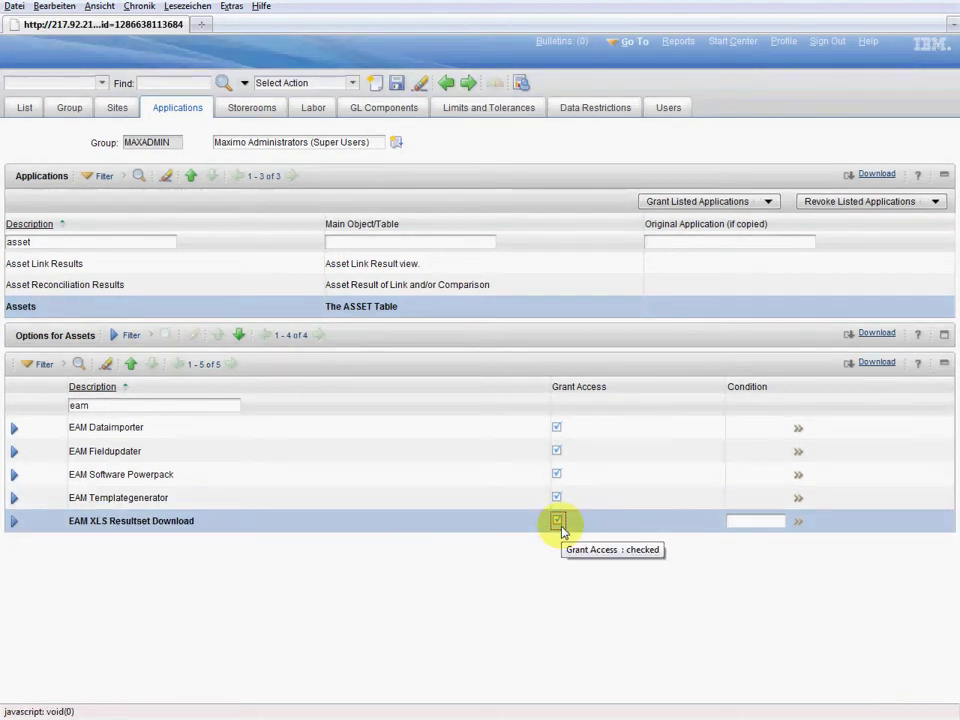
- Save the MAXADMIN group record, recheck the Assets options, and sign out
{"action": "left_click", "coordinate": [397, 83]}
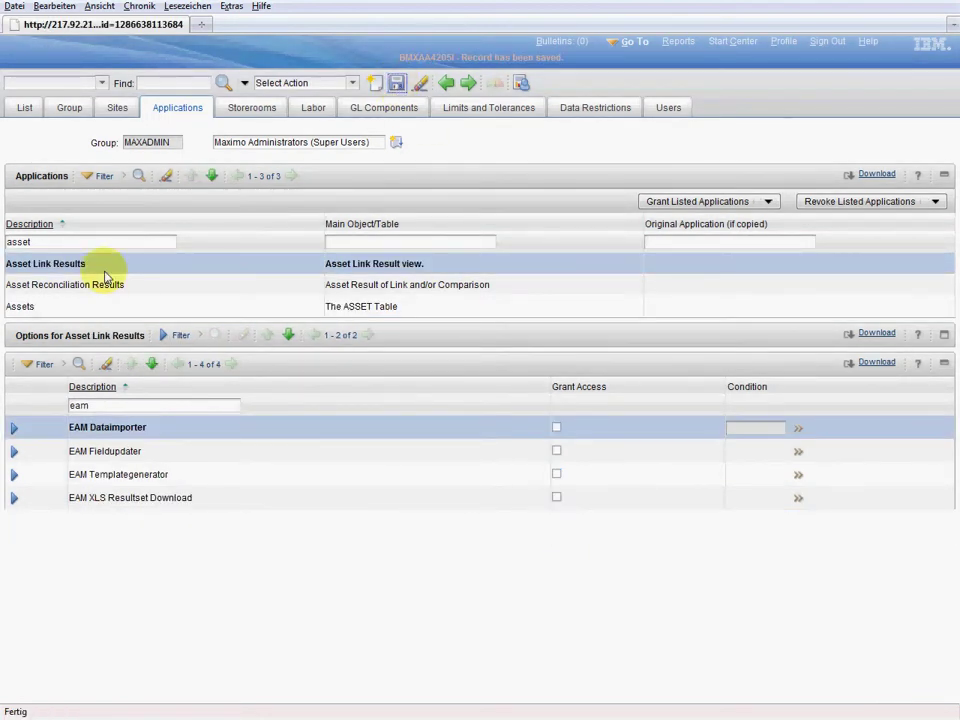
{"action": "left_click", "coordinate": [22, 308]}
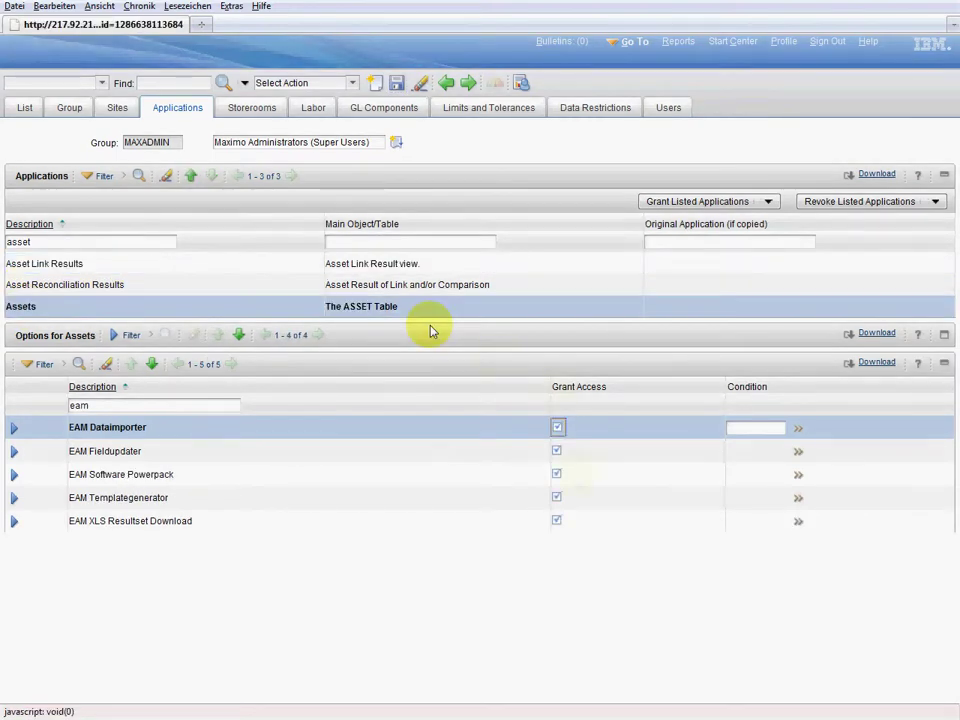
{"action": "left_click", "coordinate": [826, 40]}
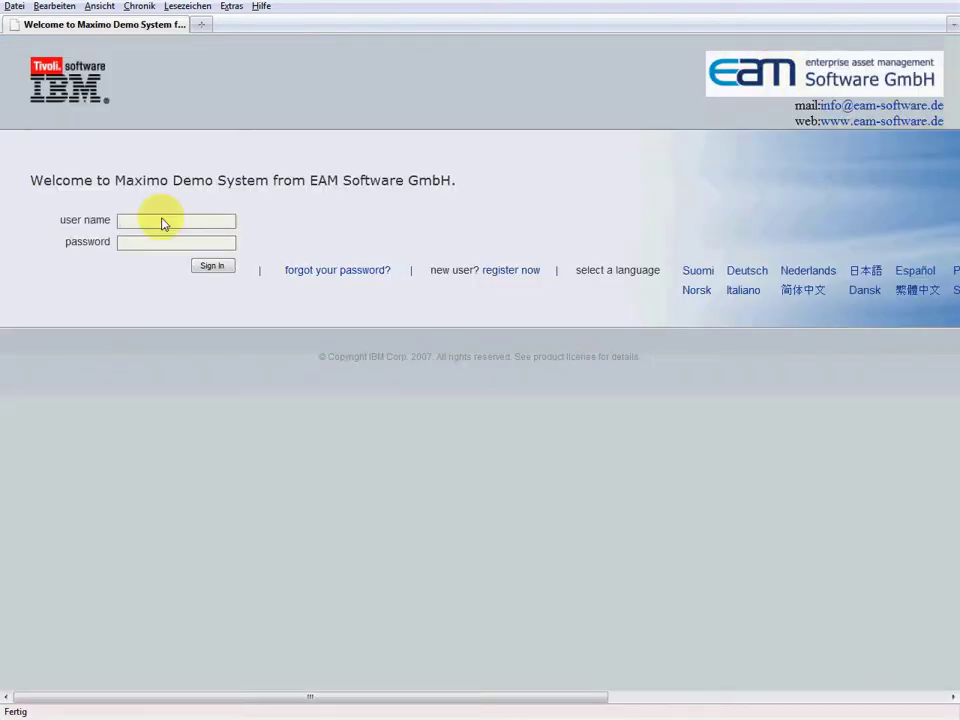
- Sign back in with the saved administrator user name and its password
{"action": "left_click", "coordinate": [163, 224]}
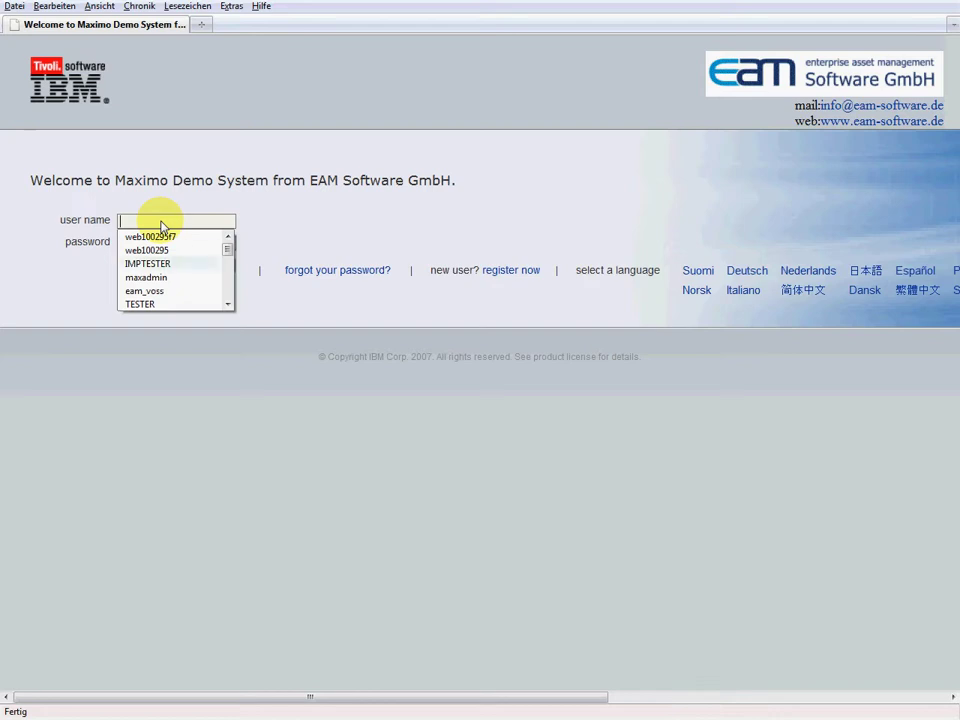
{"action": "left_click", "coordinate": [162, 279]}
{"action": "left_click", "coordinate": [148, 243]}
{"action": "type", "text": "maxadmin"}
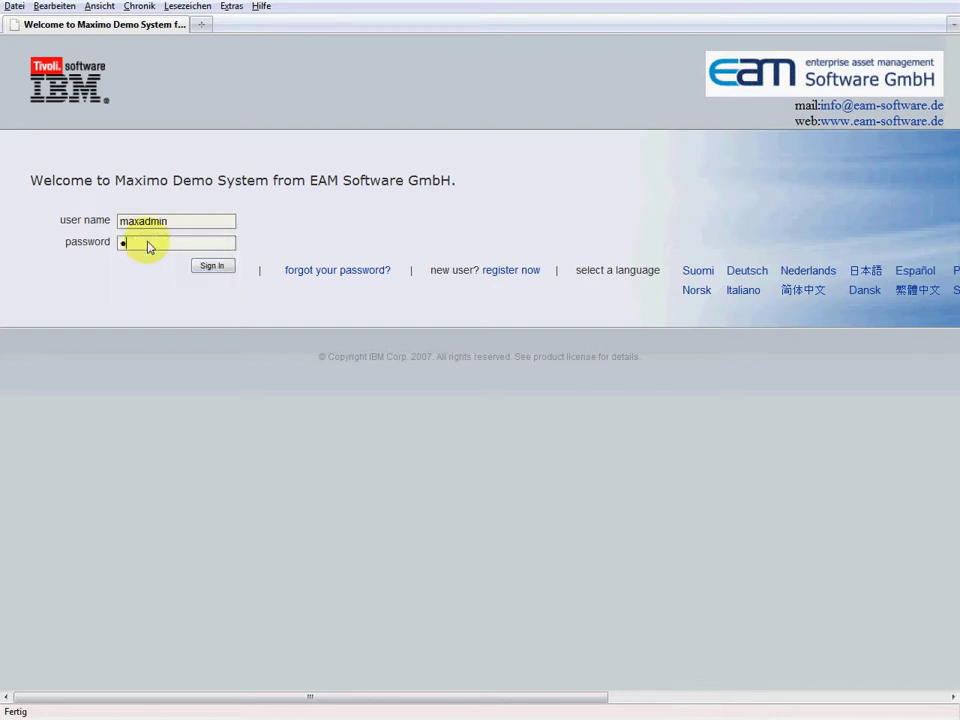
{"action": "key", "text": "Return"}
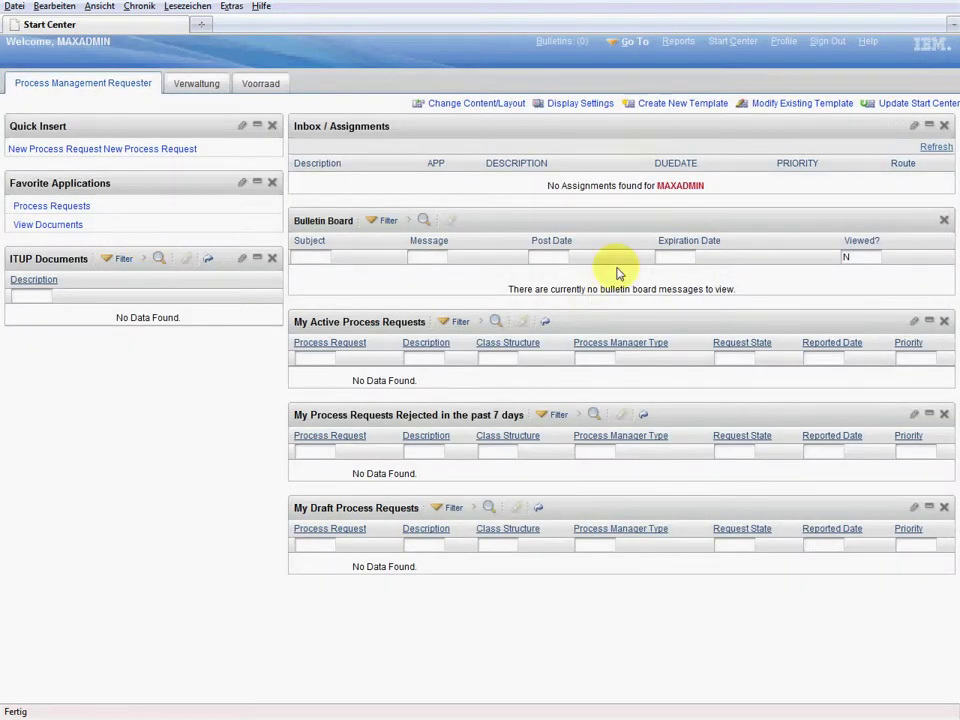
- Open the Assets application from the Go To menu
{"action": "left_click", "coordinate": [632, 42]}
{"action": "mouse_move", "coordinate": [690, 77]}
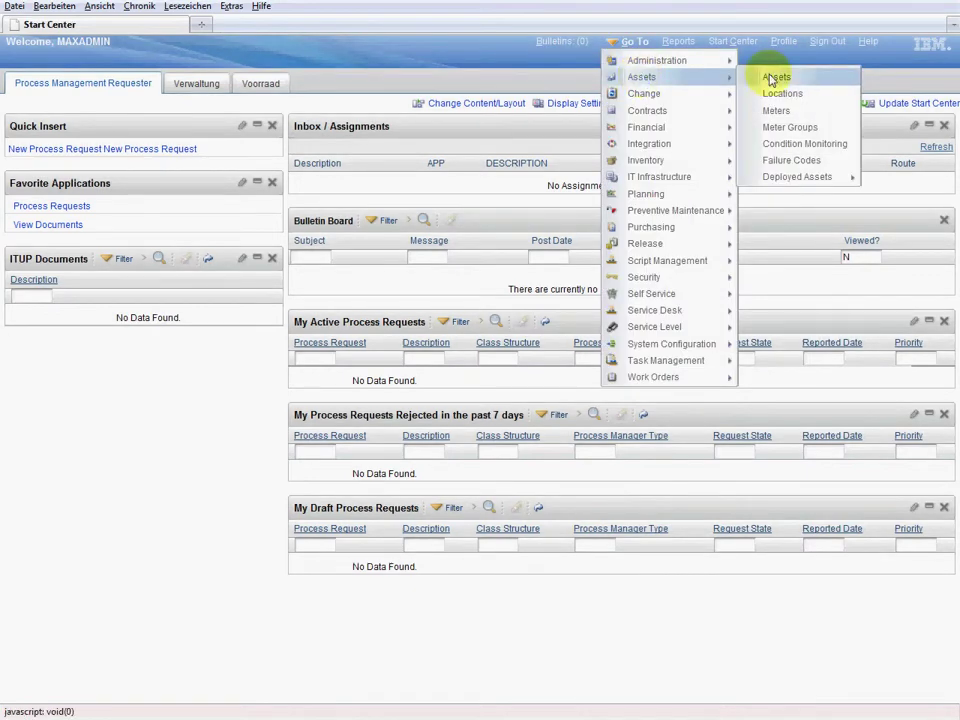
{"action": "left_click", "coordinate": [774, 78]}
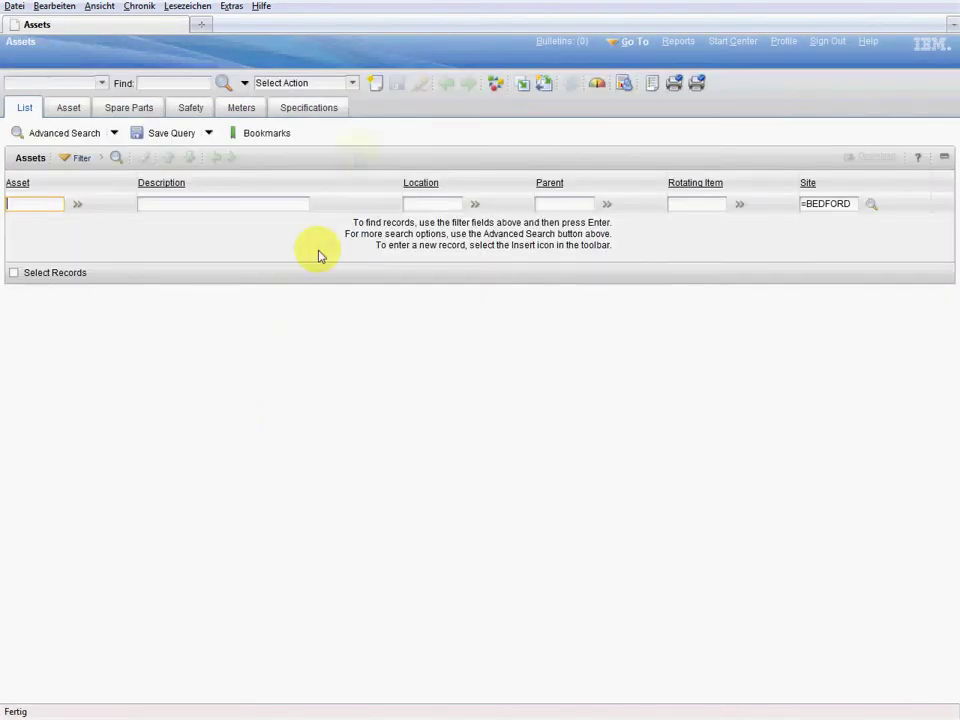
- Show the Select Action list's EAM Software Powerpack submenu with its four EAM tools
{"action": "left_click", "coordinate": [352, 86]}
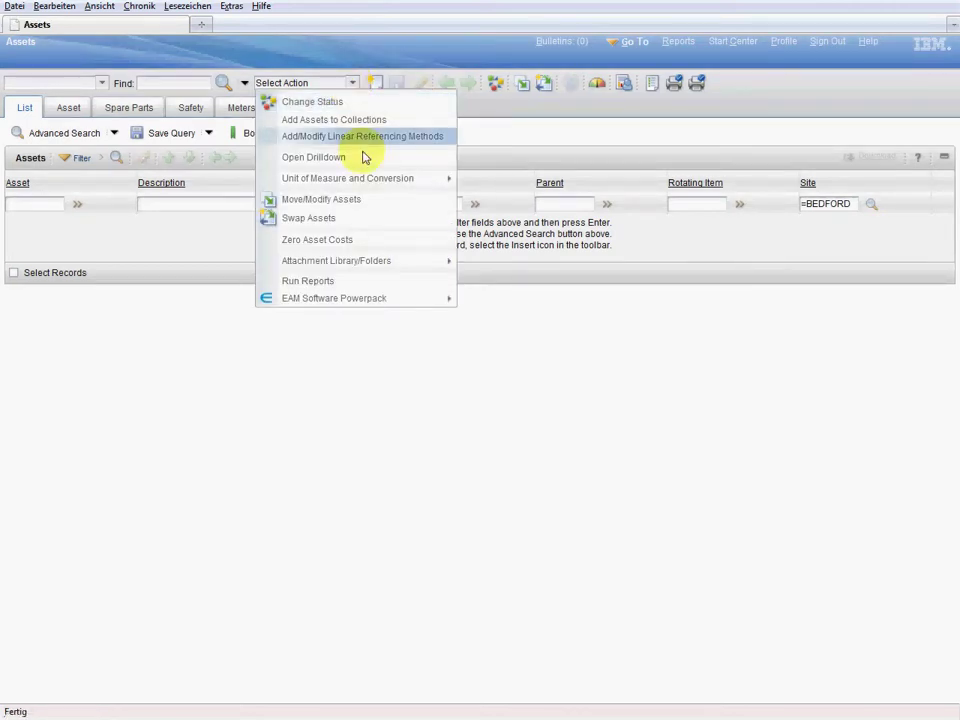
{"action": "mouse_move", "coordinate": [377, 303]}
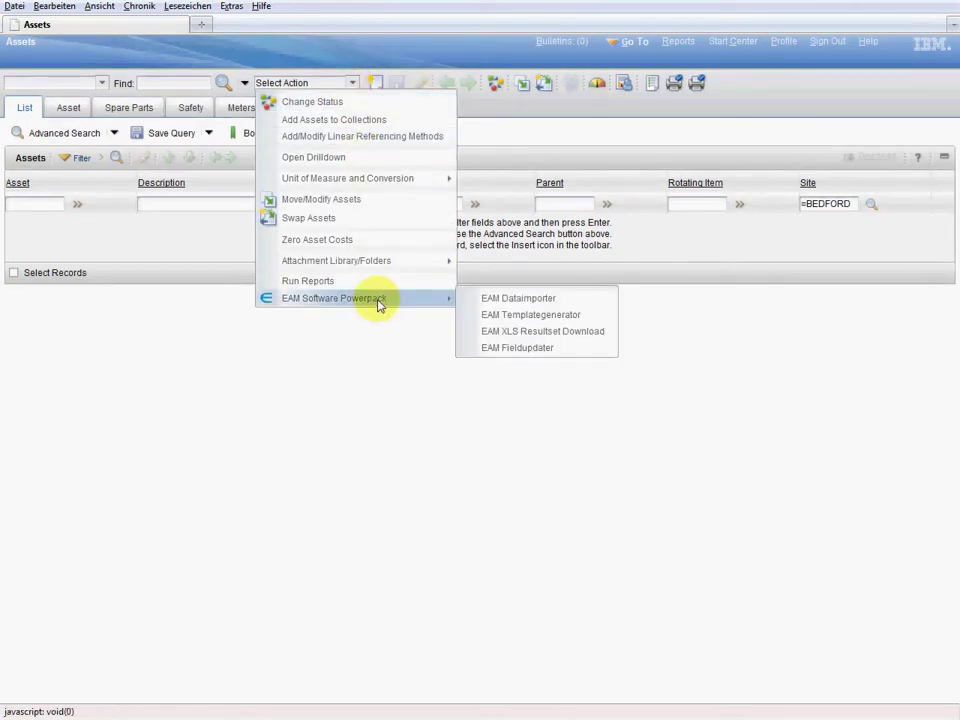